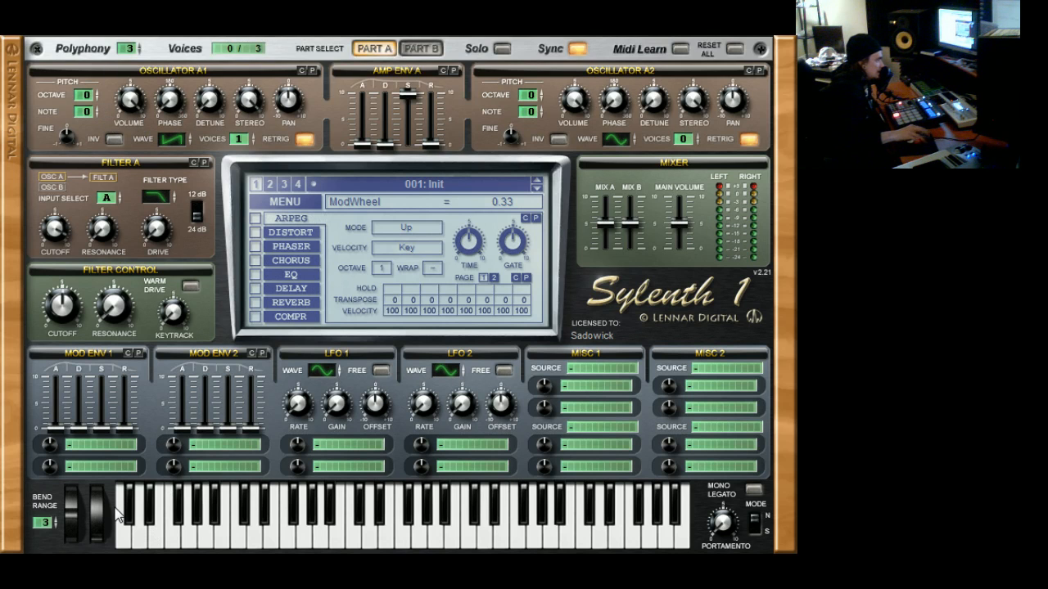
# Move the modulation wheel and set the polyphony to 1
pyautogui.moveTo(101, 533)
pyautogui.mouseDown()
pyautogui.moveTo(103, 524)
pyautogui.moveTo(92, 550)
pyautogui.mouseUp()
pyautogui.moveTo(120, 49); pyautogui.dragTo(121, 79)
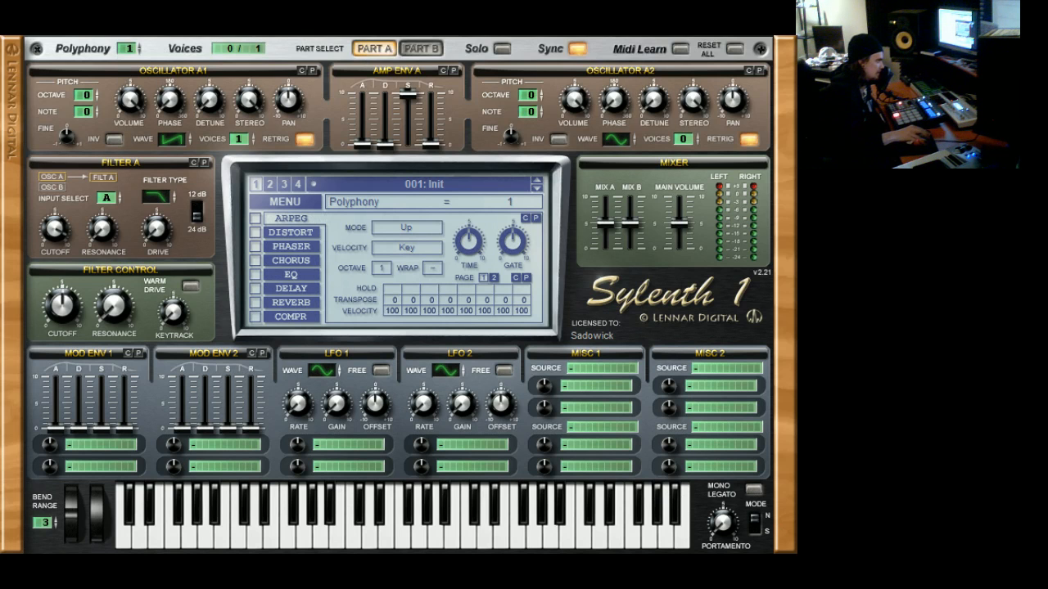
# Try mono legato with portamento times of 3.67 and 5.95, ending with mono legato off and portamento at 0
pyautogui.click(753, 489)
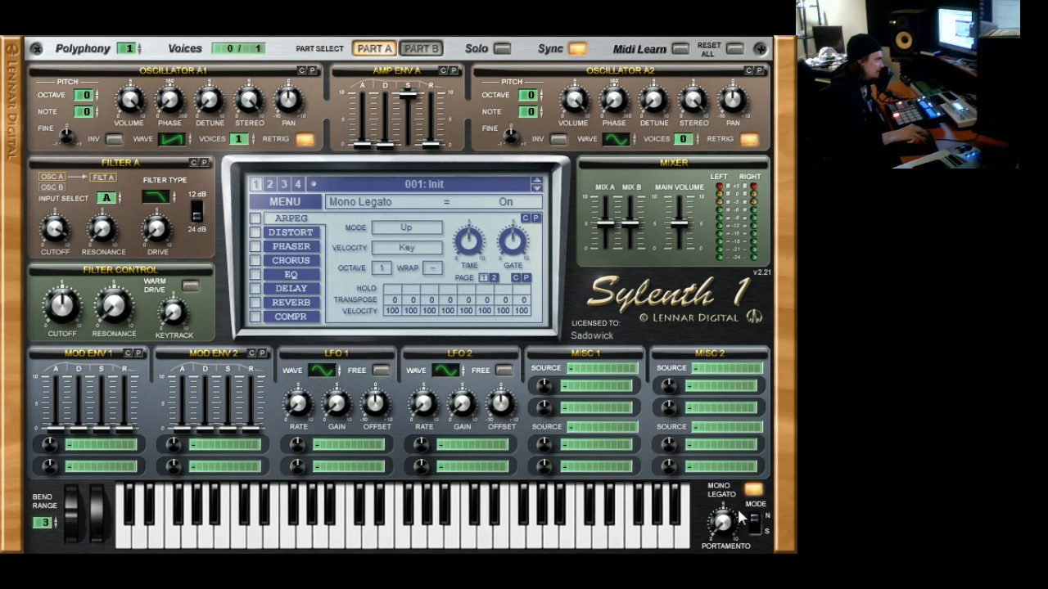
pyautogui.moveTo(731, 519); pyautogui.dragTo(734, 498)
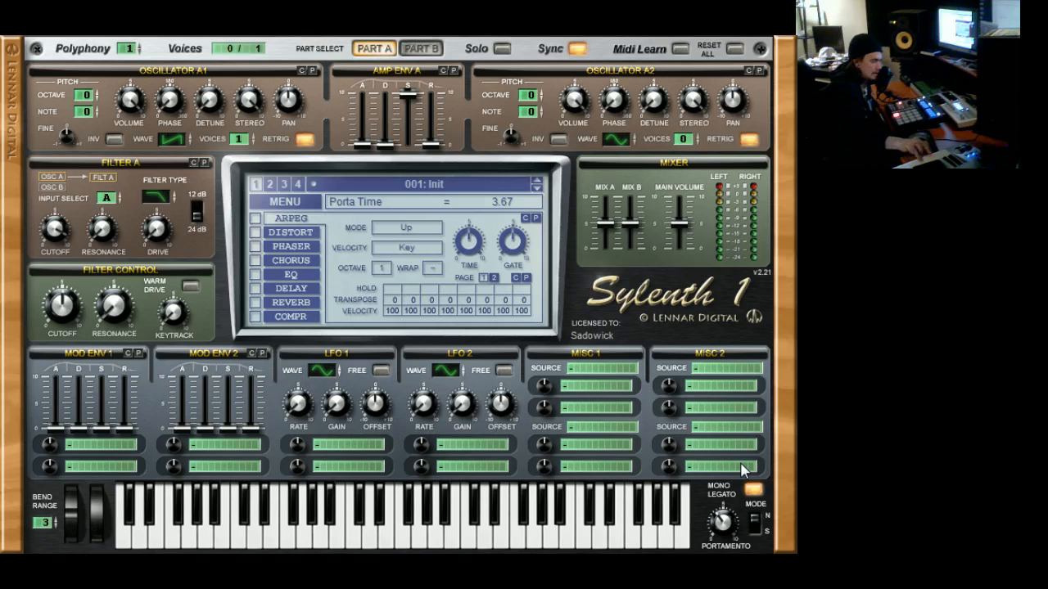
pyautogui.moveTo(737, 532); pyautogui.dragTo(739, 495)
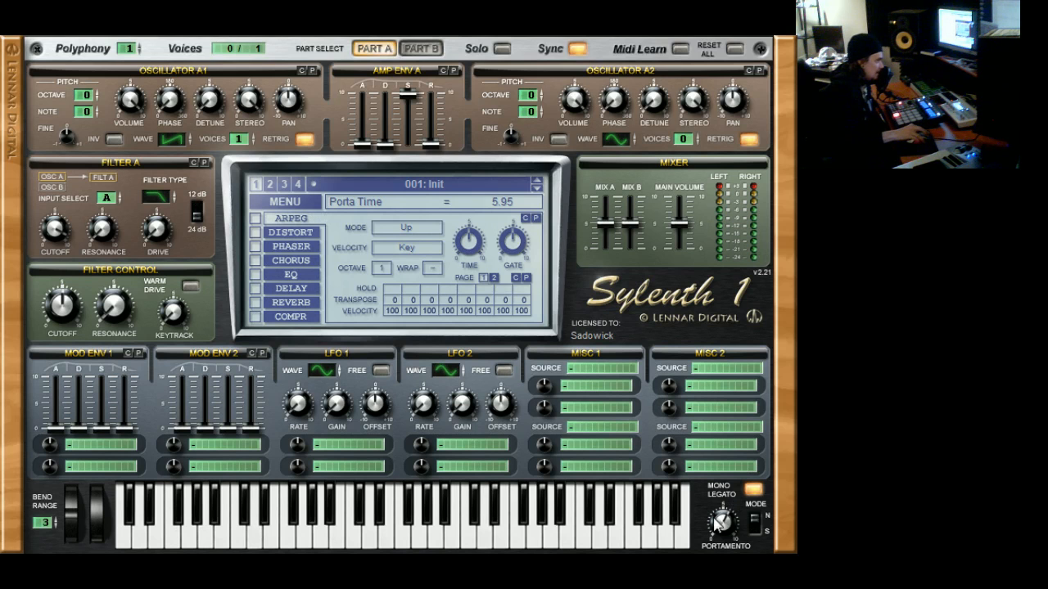
pyautogui.click(754, 490)
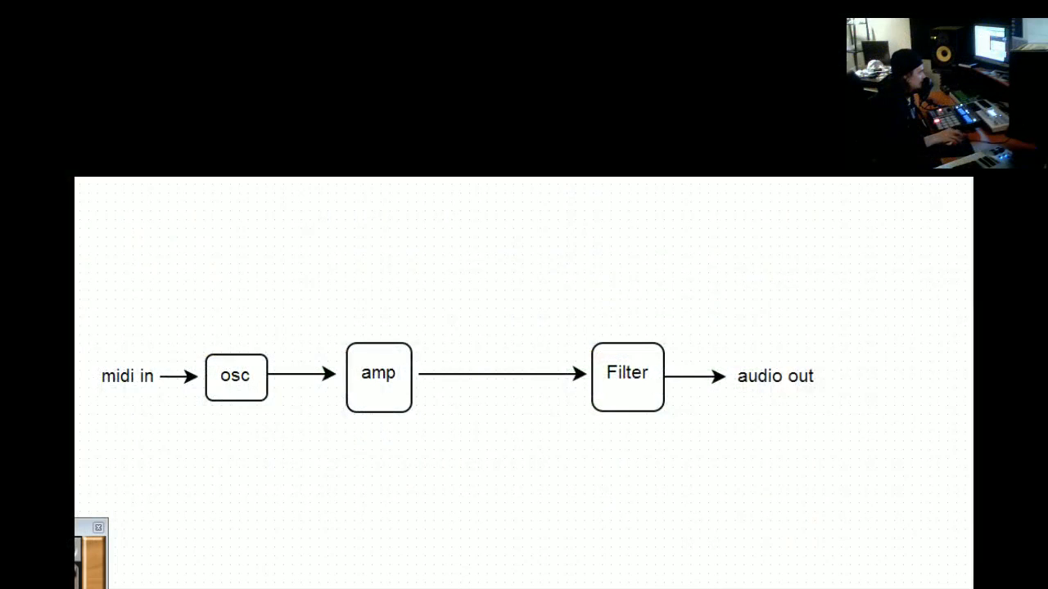
# Examine the osc block in the signal-flow diagram
pyautogui.click(236, 383)
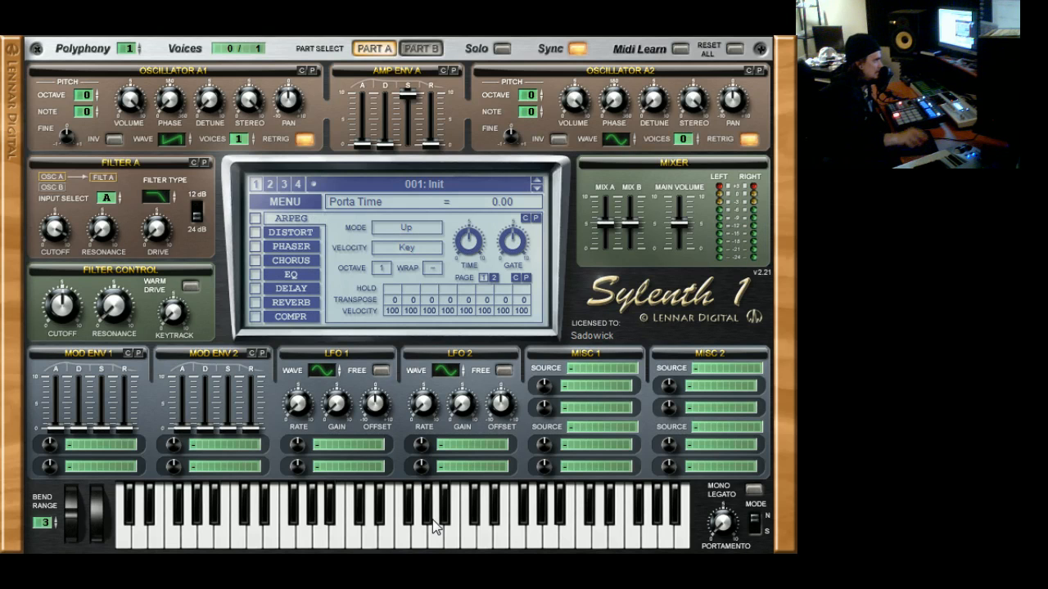
# Try oscillator A1's pitch controls with octave 1, note +3 and fine -0.04, returning each to 0
pyautogui.click(95, 91)
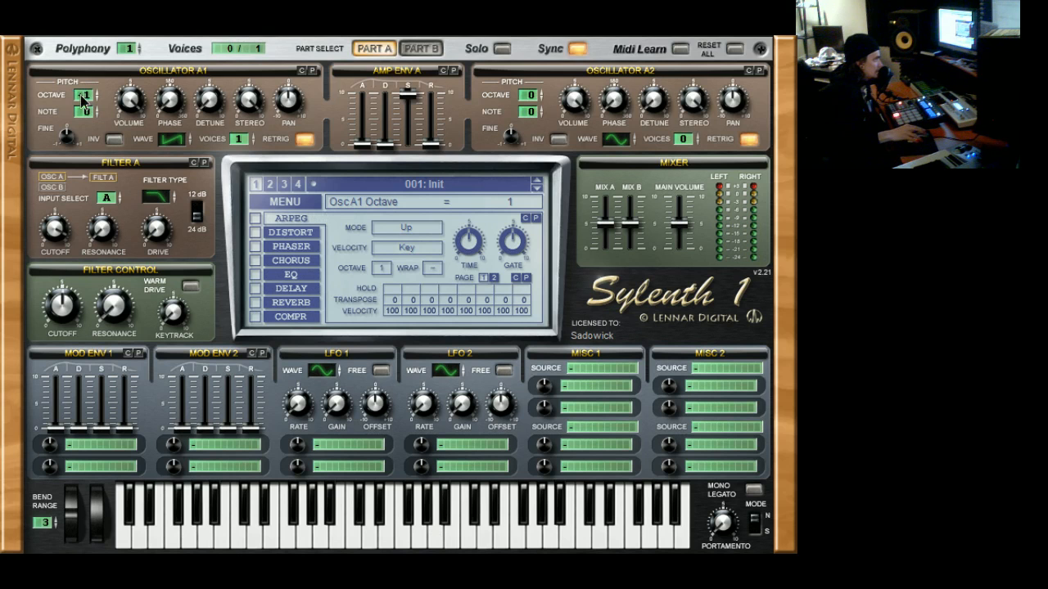
pyautogui.moveTo(83, 103); pyautogui.dragTo(78, 112)
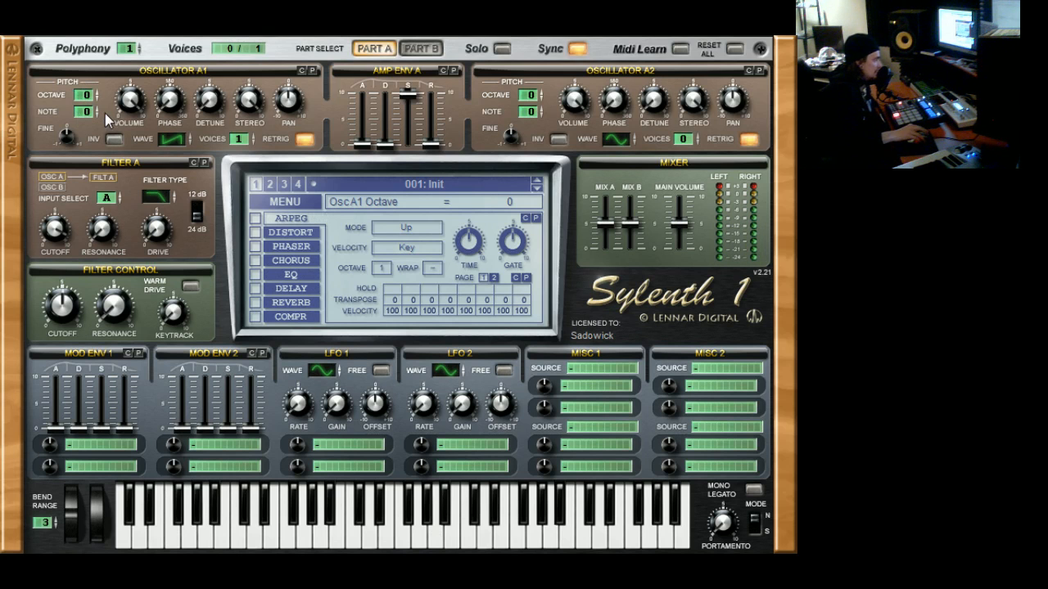
pyautogui.moveTo(88, 118); pyautogui.dragTo(96, 102)
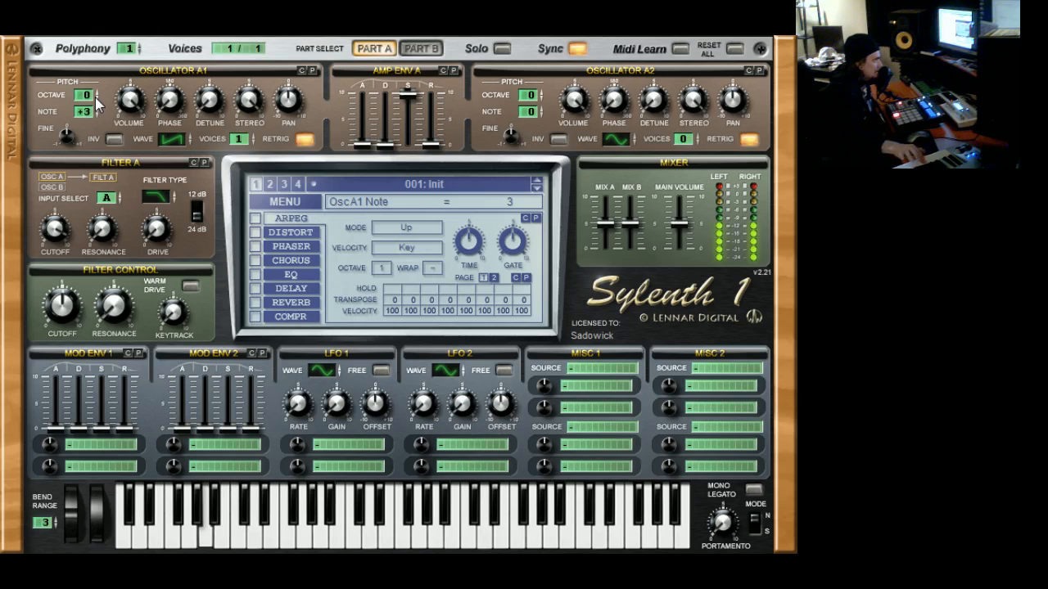
pyautogui.moveTo(89, 112); pyautogui.dragTo(79, 155)
pyautogui.click(203, 528)
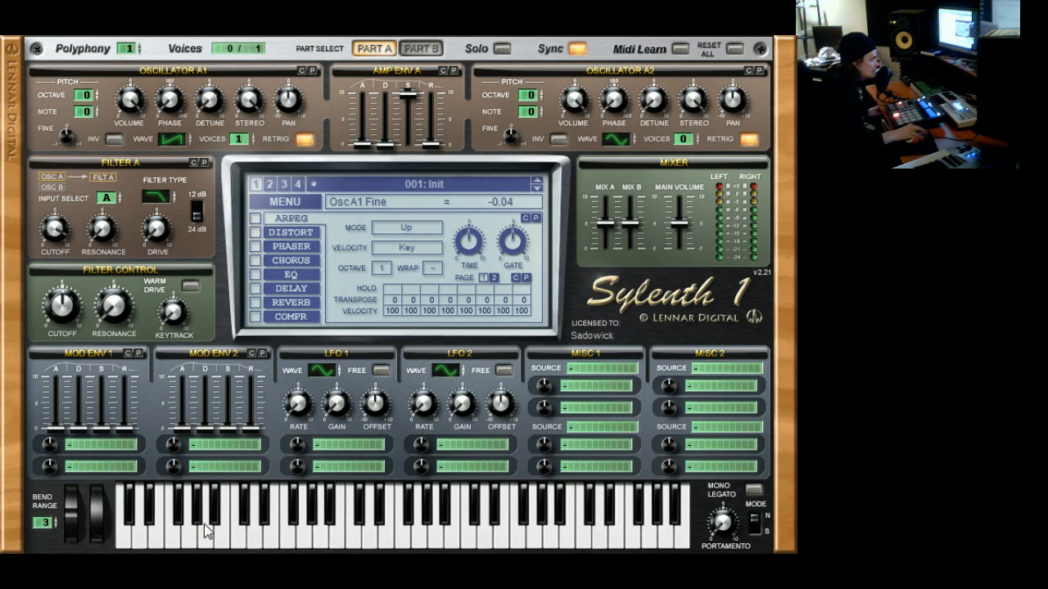
pyautogui.moveTo(70, 140)
pyautogui.mouseDown()
pyautogui.moveTo(63, 180)
pyautogui.moveTo(86, 108)
pyautogui.moveTo(65, 96)
pyautogui.moveTo(70, 175)
pyautogui.moveTo(69, 140)
pyautogui.mouseUp()
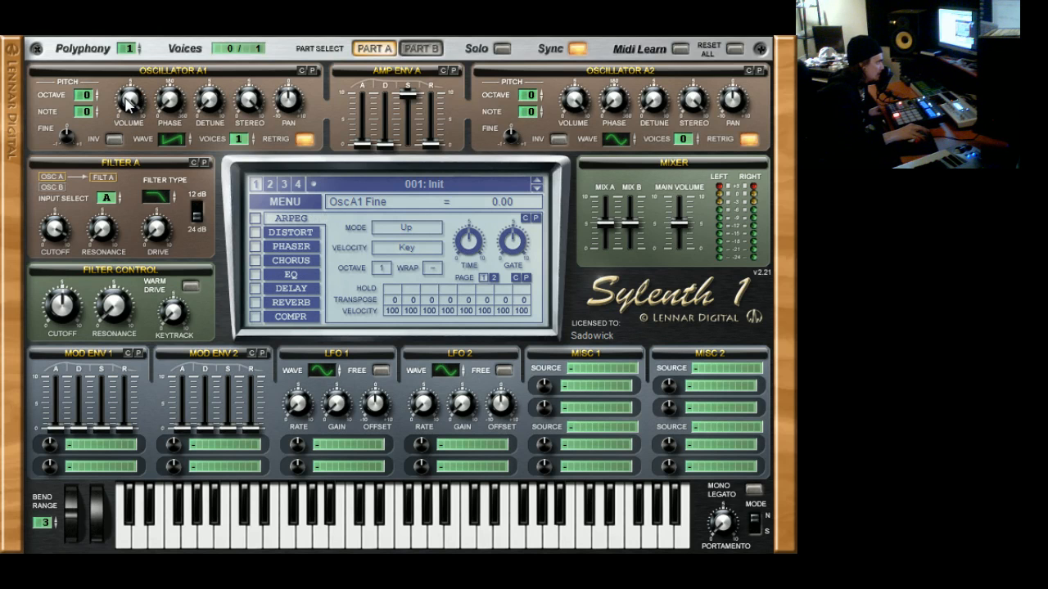
# Set oscillator A1's volume to 10.00 and toggle its retrigger off and back on
pyautogui.moveTo(127, 102); pyautogui.dragTo(140, 78)
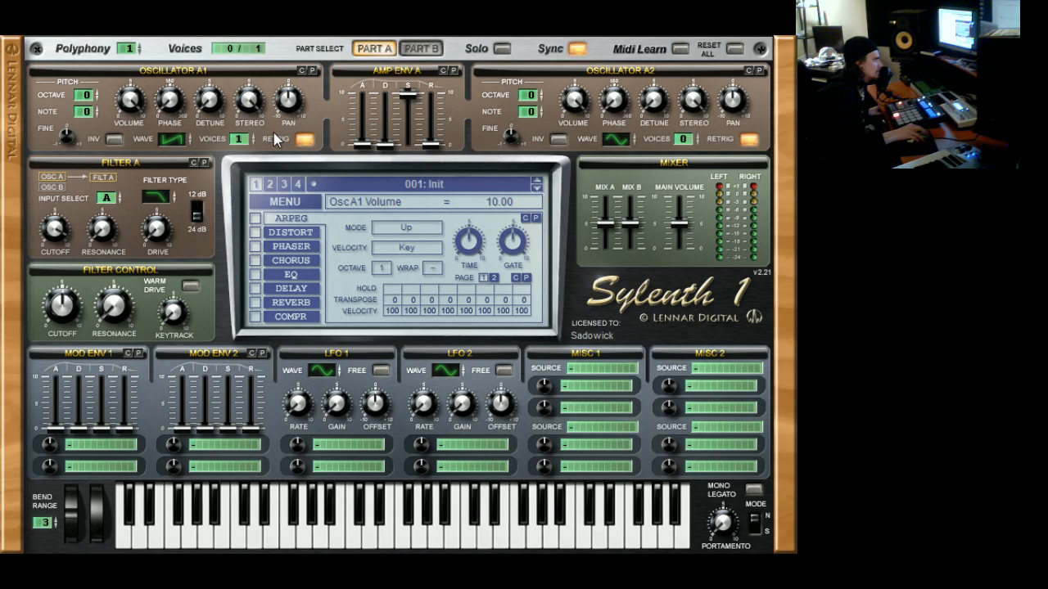
pyautogui.click(305, 141)
pyautogui.click(307, 142)
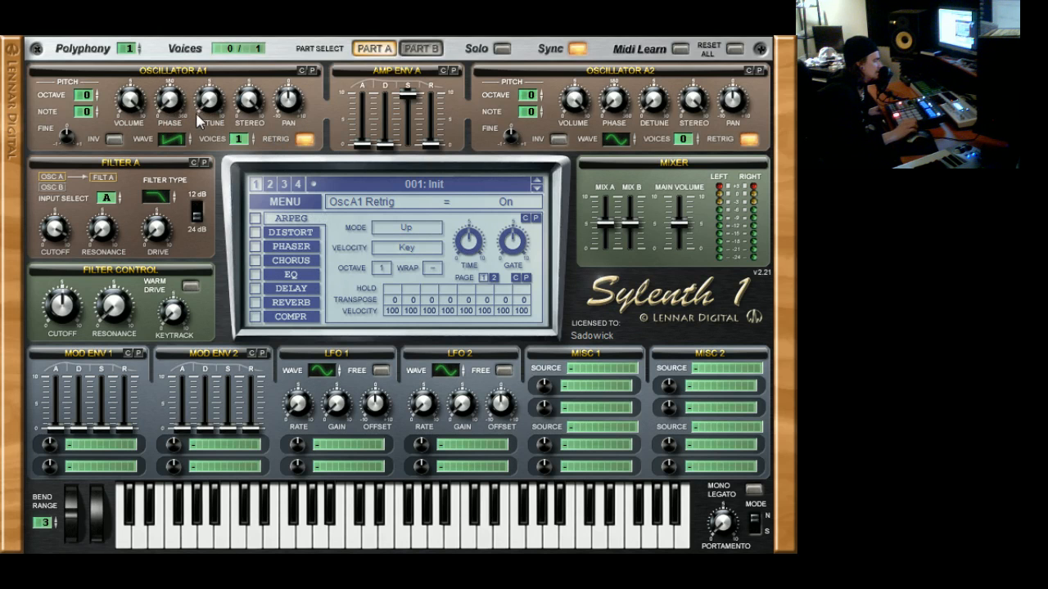
# Try oscillator A1's voices at 0 and at higher values, returning the voice count to 1
pyautogui.moveTo(247, 144)
pyautogui.mouseDown()
pyautogui.moveTo(256, 119)
pyautogui.moveTo(247, 146)
pyautogui.mouseUp()
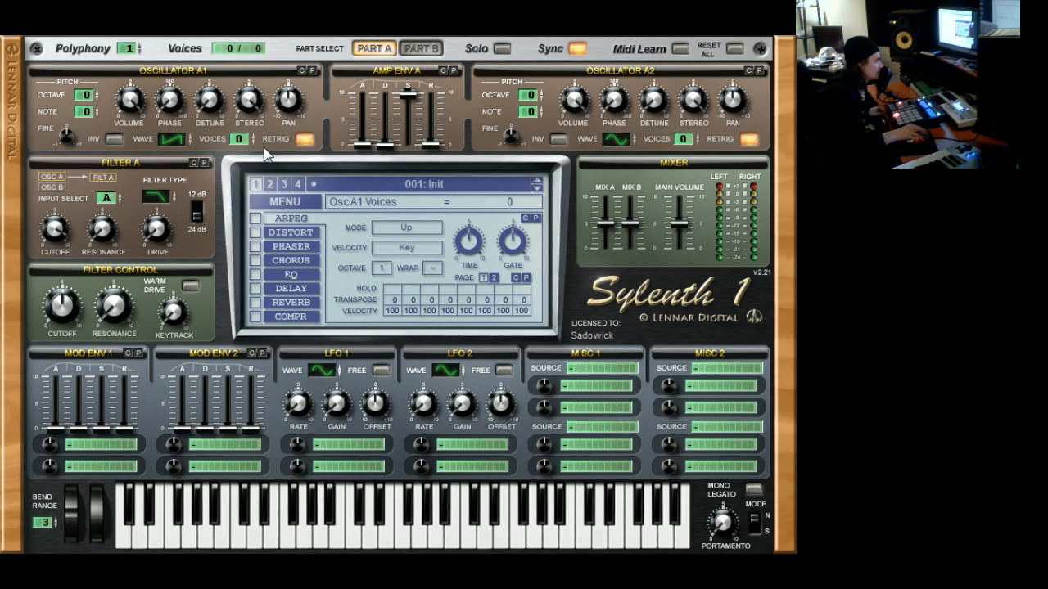
pyautogui.moveTo(238, 142); pyautogui.dragTo(252, 131)
pyautogui.moveTo(249, 134); pyautogui.dragTo(254, 83)
pyautogui.moveTo(243, 196); pyautogui.dragTo(246, 213)
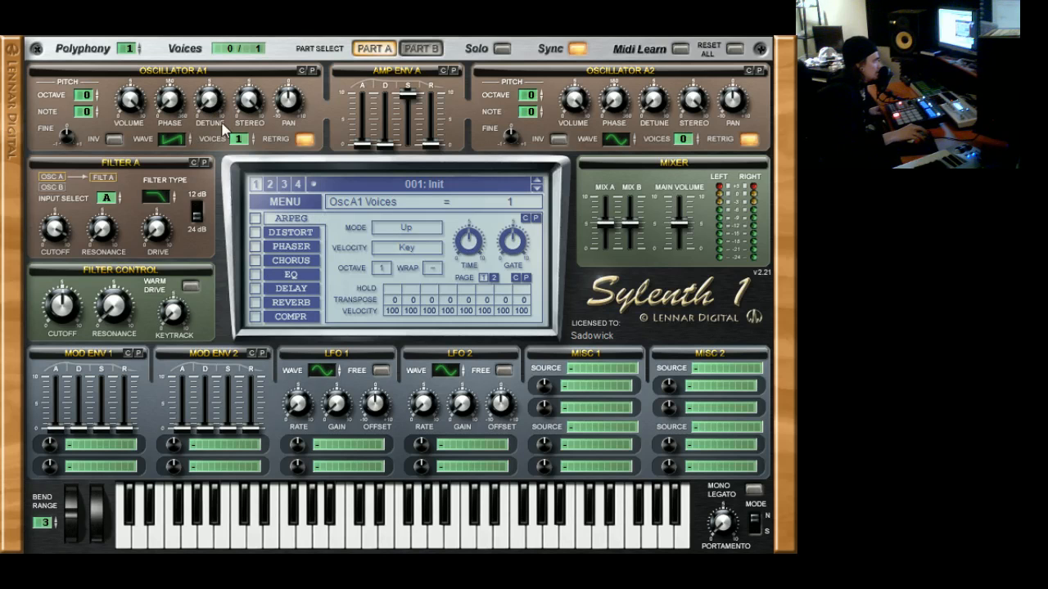
# Try oscillator A1's detune with 2 voices, returning the voice count to 1
pyautogui.click(246, 139)
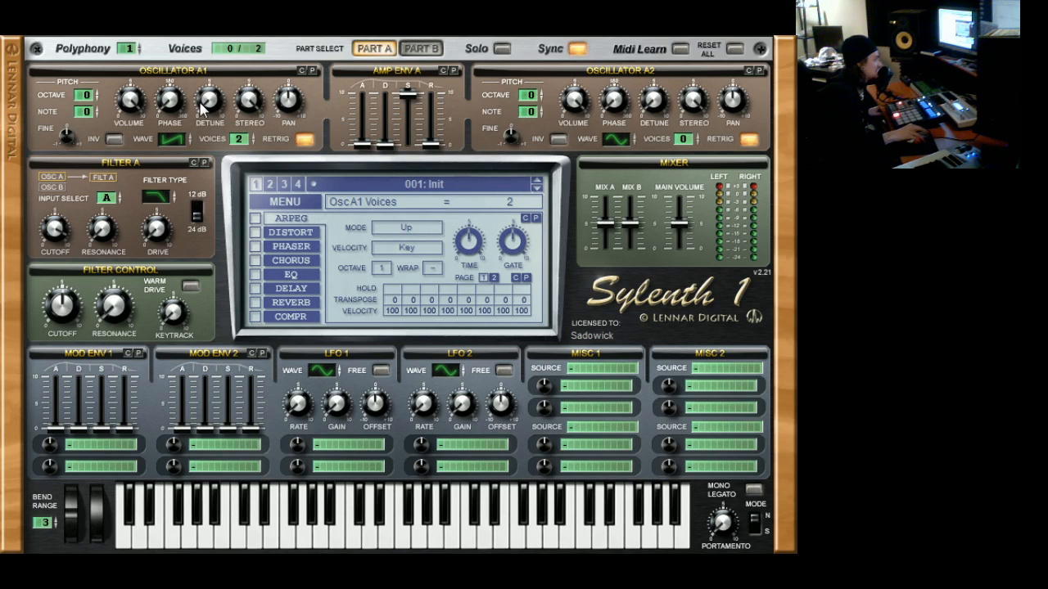
pyautogui.click(212, 112)
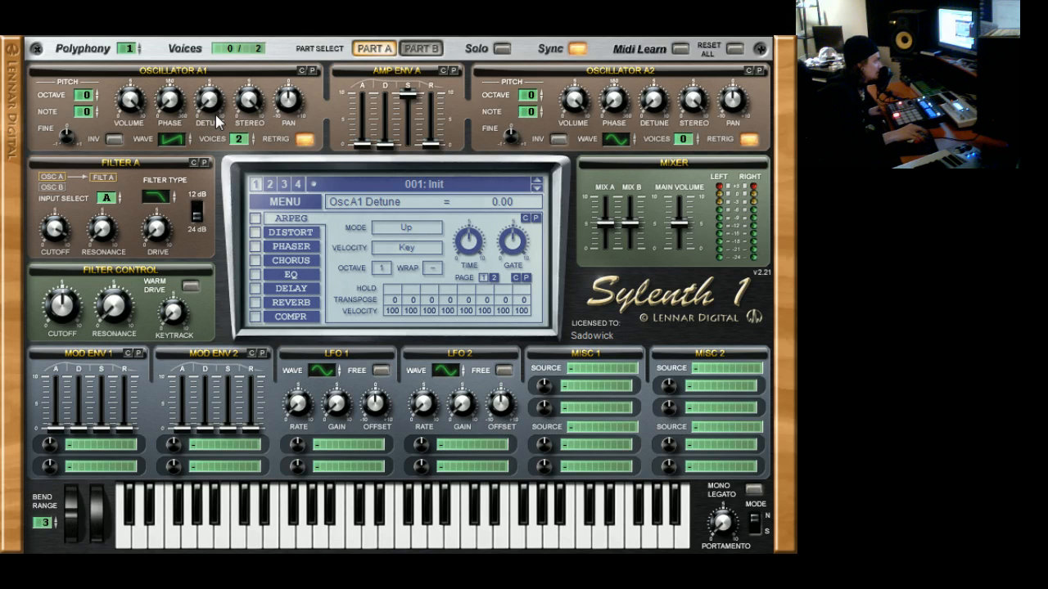
pyautogui.moveTo(217, 121); pyautogui.dragTo(234, 43)
pyautogui.moveTo(218, 111); pyautogui.dragTo(242, 146)
pyautogui.moveTo(242, 146); pyautogui.dragTo(242, 154)
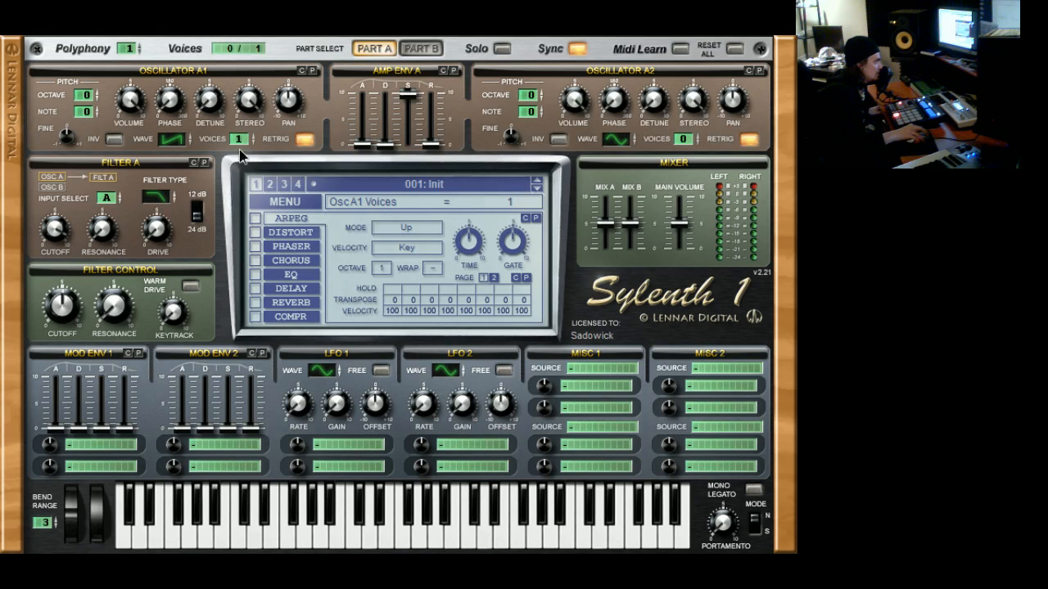
# Try oscillator A1's stereo at 10.00 and 0.00 with up to 6 voices, returning to 1 voice and 0.00 detune
pyautogui.moveTo(254, 104); pyautogui.dragTo(253, 49)
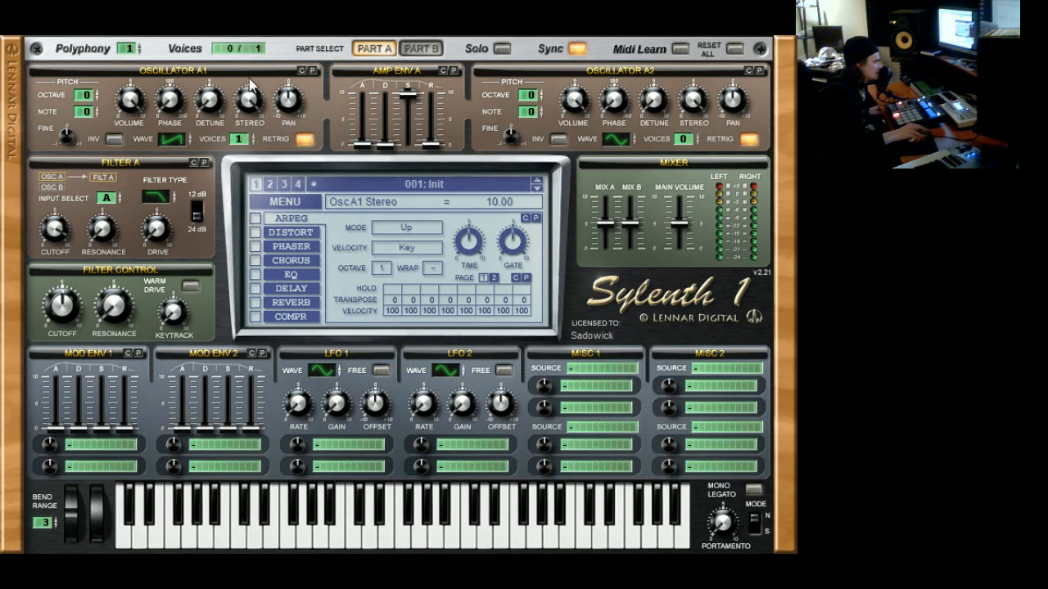
pyautogui.moveTo(243, 142); pyautogui.dragTo(211, 43)
pyautogui.moveTo(250, 101); pyautogui.dragTo(258, 131)
pyautogui.moveTo(260, 177); pyautogui.dragTo(284, 374)
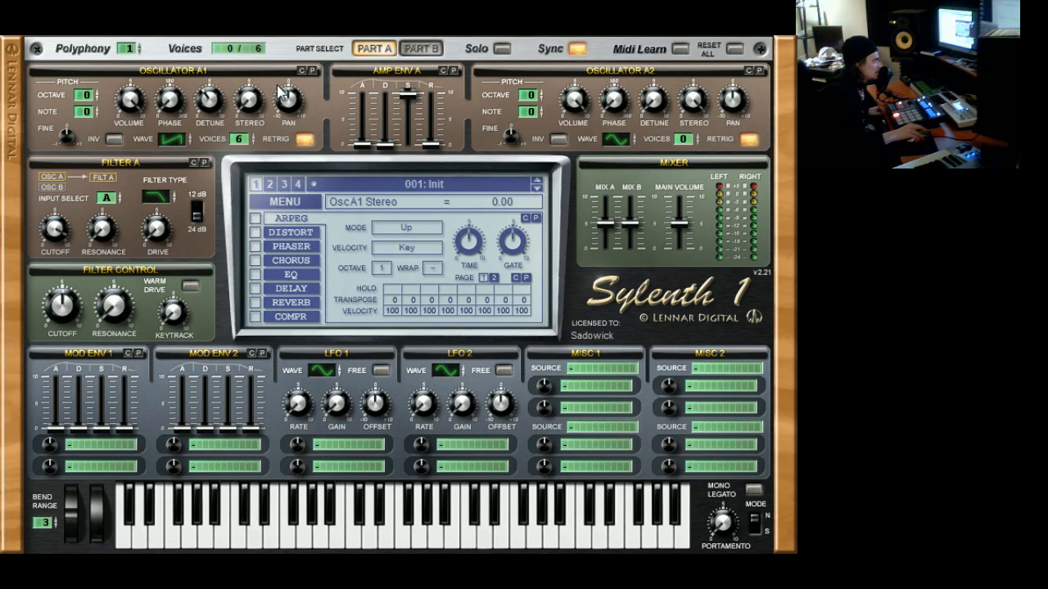
pyautogui.moveTo(248, 105); pyautogui.dragTo(177, 269)
pyautogui.moveTo(240, 139); pyautogui.dragTo(239, 197)
pyautogui.click(217, 101)
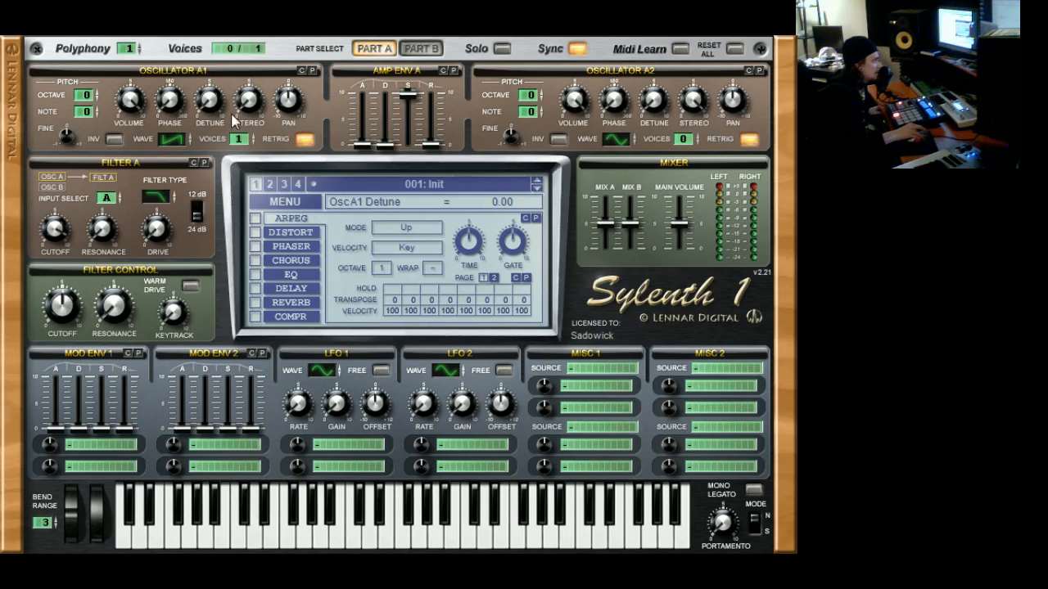
pyautogui.moveTo(217, 40); pyautogui.dragTo(195, 133)
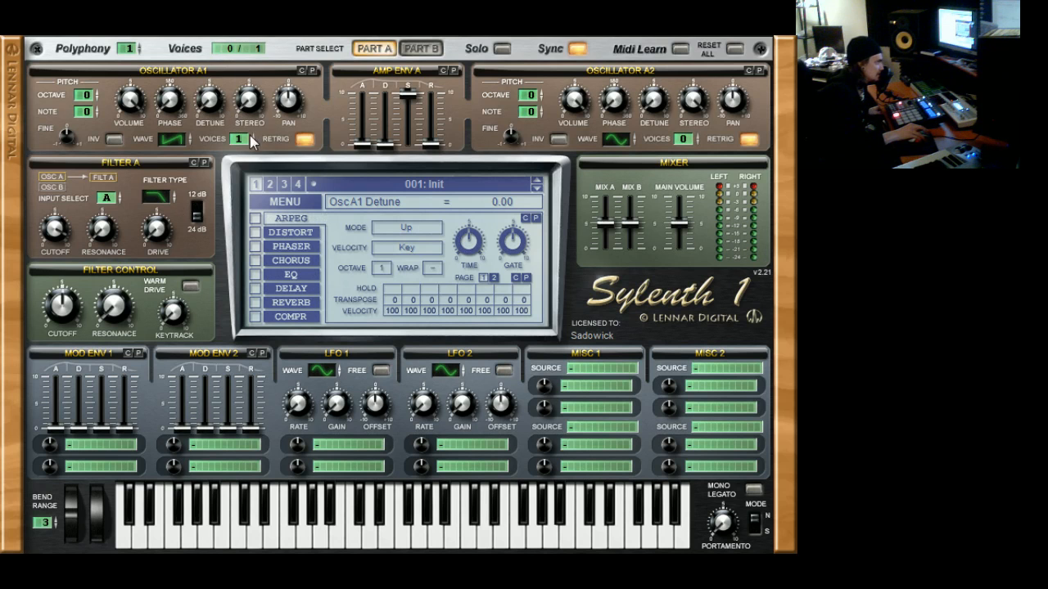
# Try shifting oscillator A1's pan off centre and reset it to 0.00
pyautogui.moveTo(289, 92); pyautogui.dragTo(311, 225)
pyautogui.doubleClick(293, 94)
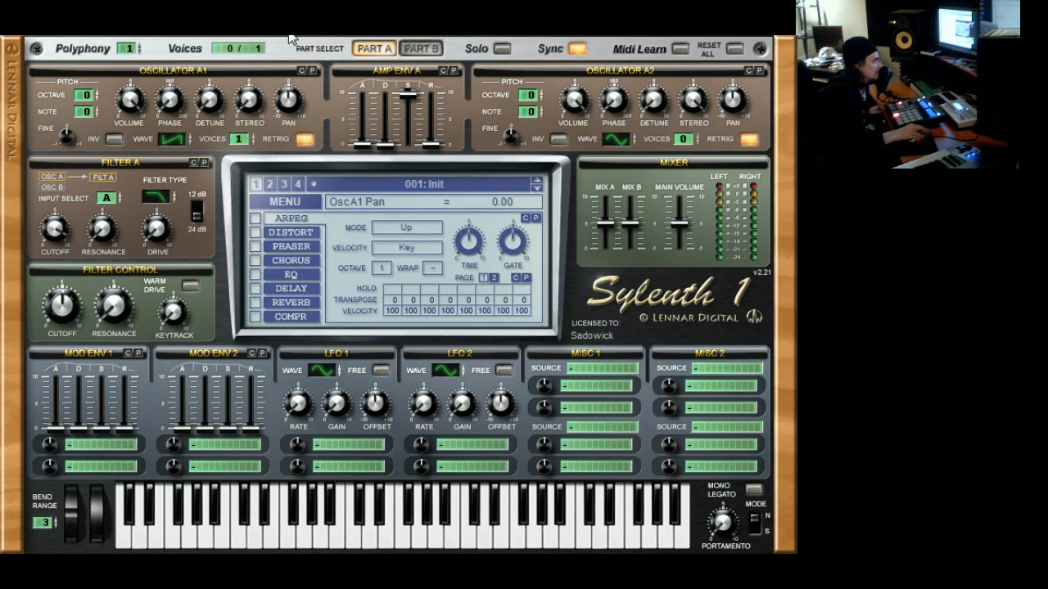
pyautogui.hotkey('alt', 'Tab')
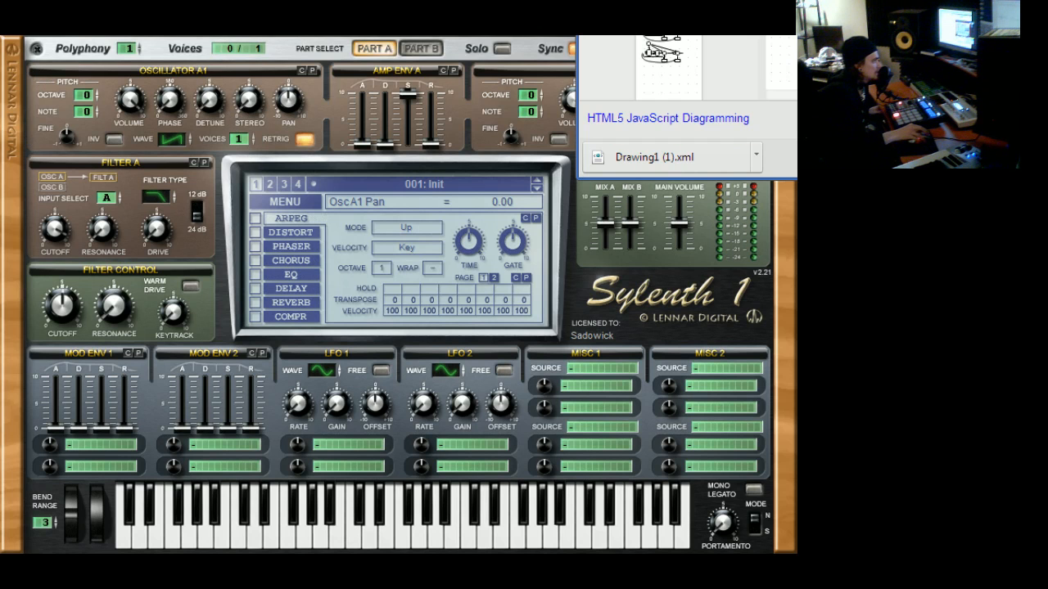
pyautogui.click(479, 34)
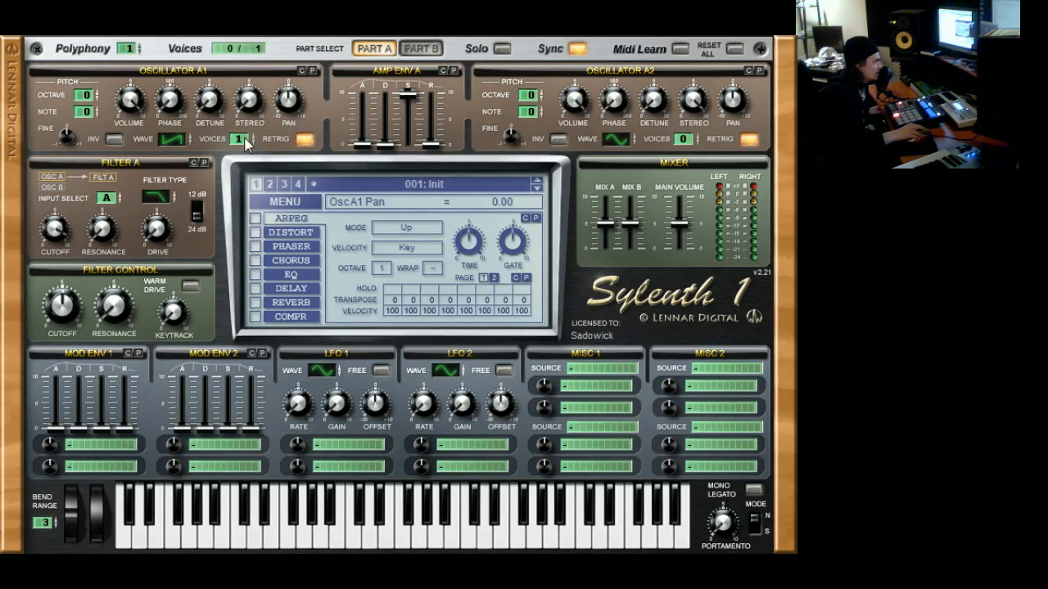